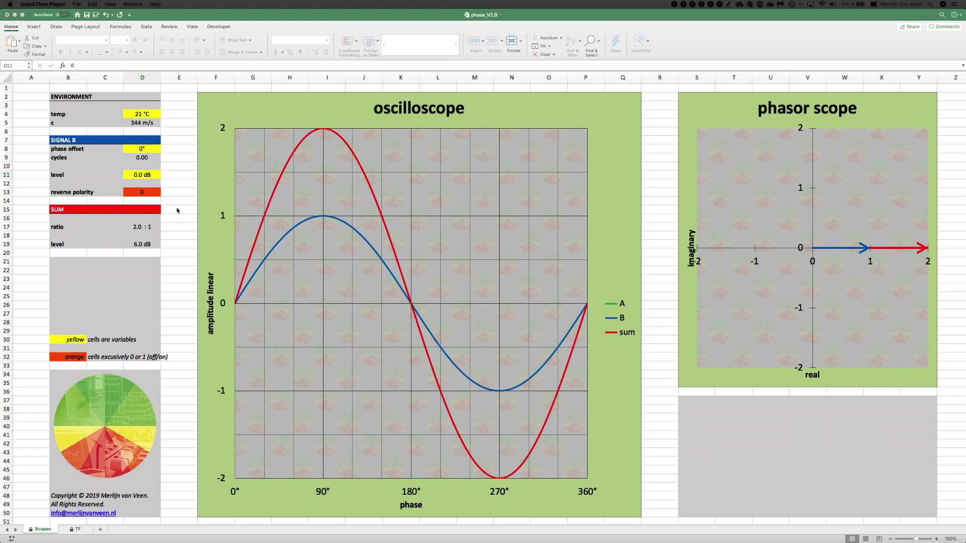
Step: Frame the oscilloscope, box the amplitude axis label, and draw arrows to the 0, 2 and -2 levels
{"action": "left_click_drag", "start_coordinate": [188, 89], "coordinate": [649, 524]}
{"action": "mouse_move", "coordinate": [191, 264]}
{"action": "left_mouse_down"}
{"action": "mouse_move", "coordinate": [230, 322]}
{"action": "mouse_move", "coordinate": [233, 355]}
{"action": "mouse_move", "coordinate": [232, 346]}
{"action": "left_mouse_up"}
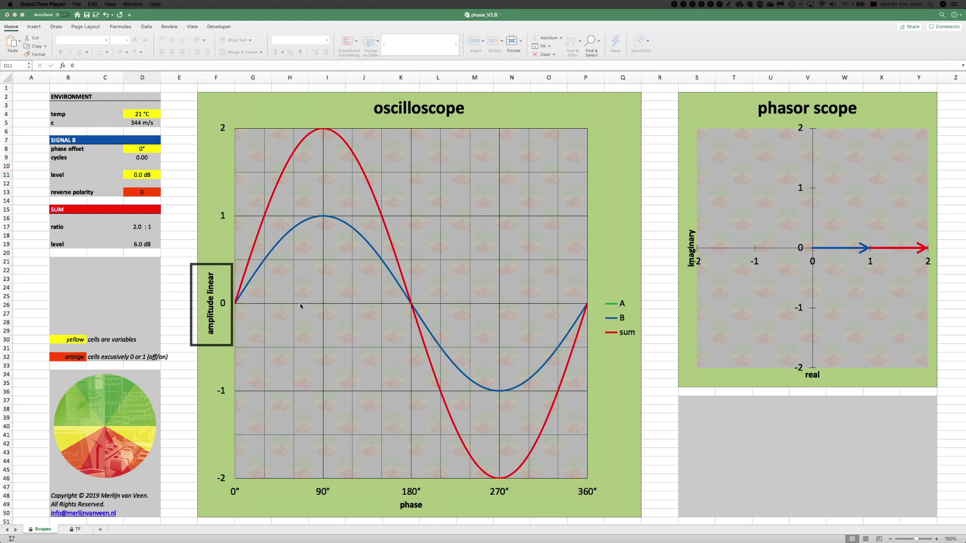
{"action": "left_click_drag", "start_coordinate": [304, 304], "coordinate": [247, 303]}
{"action": "left_click_drag", "start_coordinate": [209, 252], "coordinate": [211, 127]}
{"action": "left_click_drag", "start_coordinate": [209, 354], "coordinate": [208, 488]}
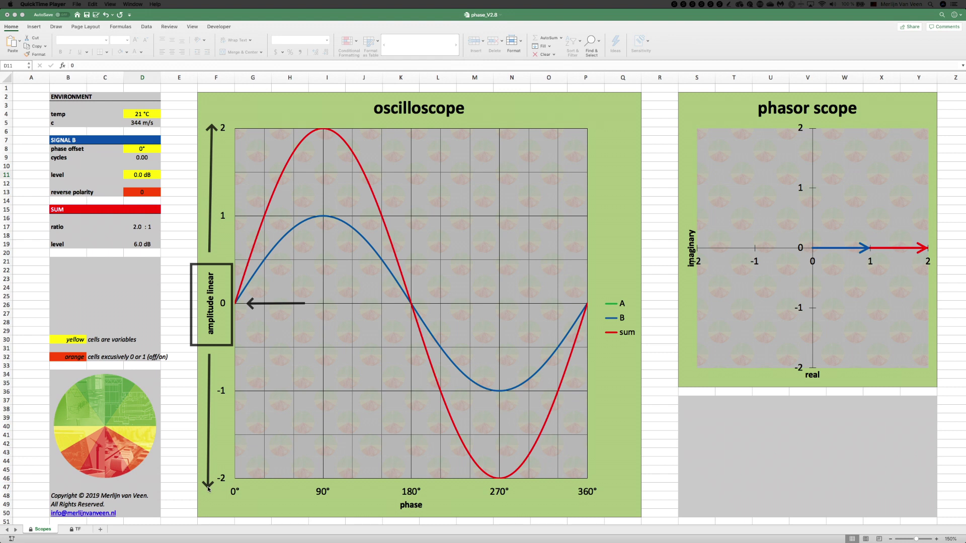
Step: Clear those marks, then box the 0° to 360° phase axis, the A/B legend and the waveforms
{"action": "key", "text": "Escape"}
{"action": "mouse_move", "coordinate": [212, 486]}
{"action": "left_mouse_down"}
{"action": "mouse_move", "coordinate": [342, 512]}
{"action": "mouse_move", "coordinate": [572, 522]}
{"action": "mouse_move", "coordinate": [619, 514]}
{"action": "left_mouse_up"}
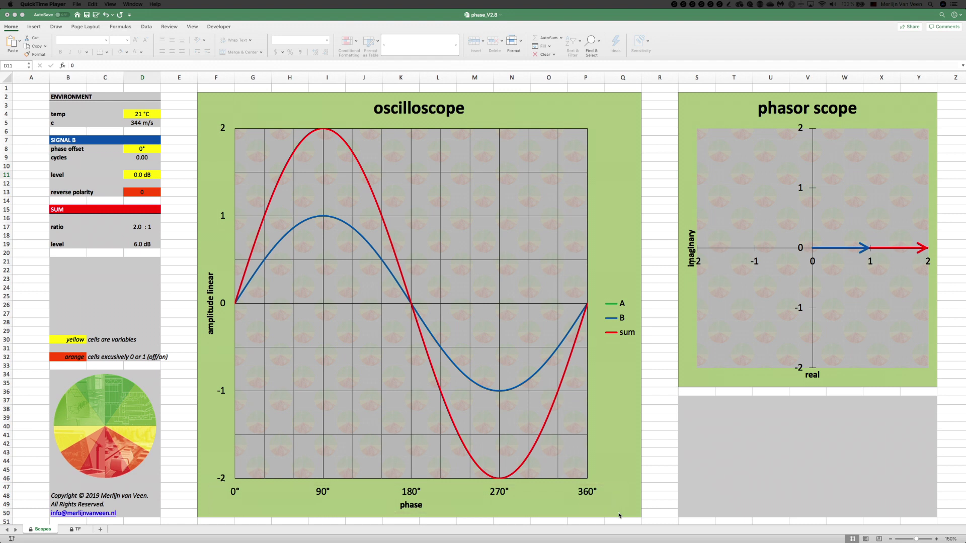
{"action": "left_click_drag", "start_coordinate": [599, 292], "coordinate": [633, 329]}
{"action": "left_click_drag", "start_coordinate": [237, 217], "coordinate": [587, 394]}
Step: Try a 30° phase offset for signal B in D8, then reset it to 0°
{"action": "left_click", "coordinate": [158, 164]}
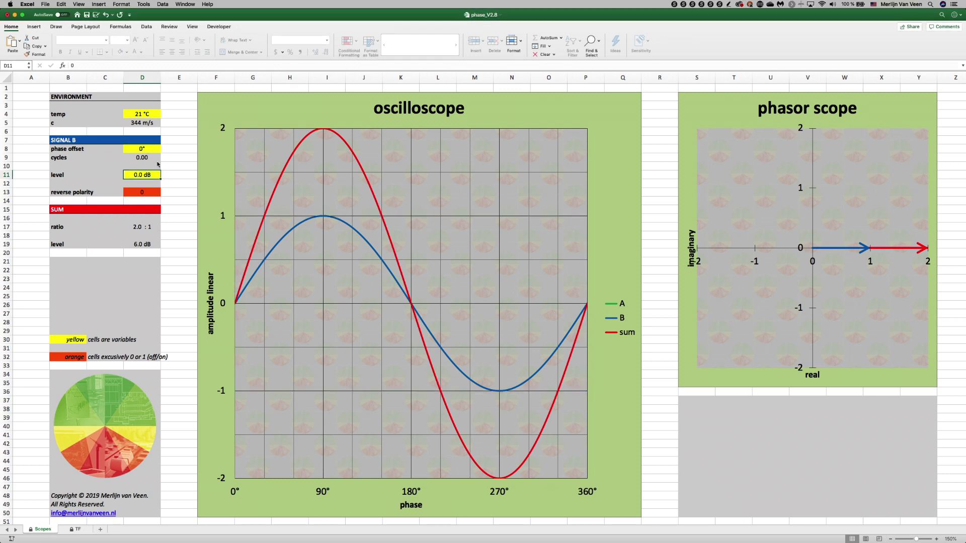
{"action": "left_click", "coordinate": [141, 151]}
{"action": "type", "text": "30"}
{"action": "key", "text": "Return"}
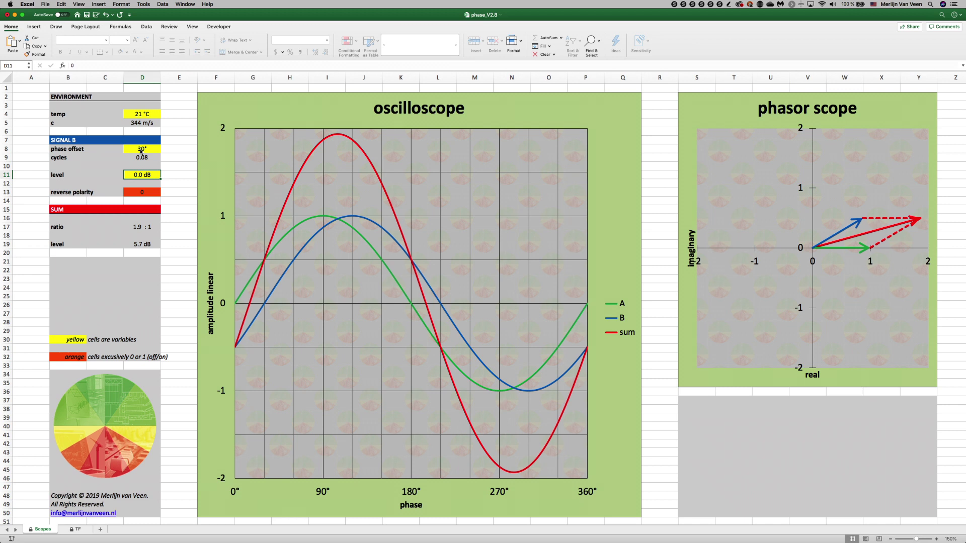
{"action": "left_click", "coordinate": [142, 150]}
{"action": "type", "text": "0"}
{"action": "key", "text": "Return"}
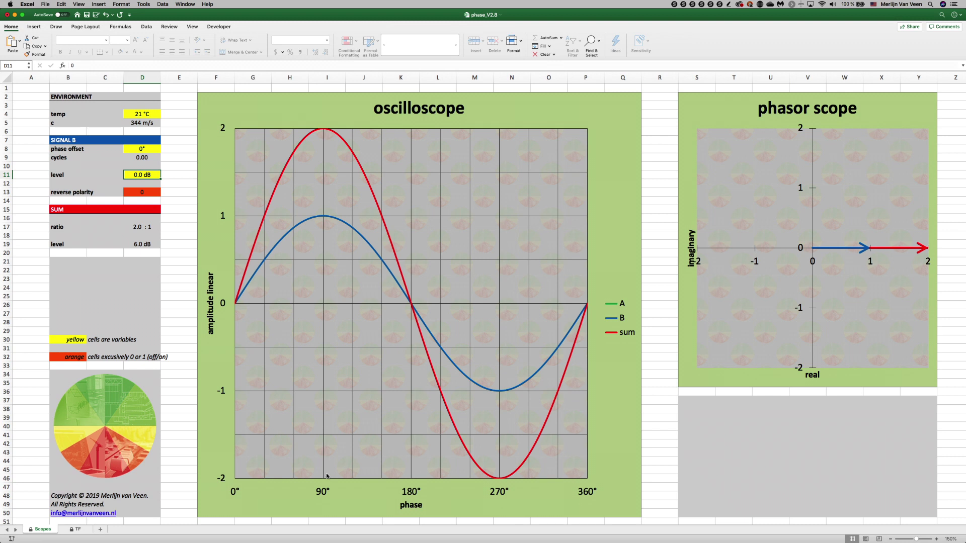
Step: Trace from 90° to the blue peak, then up to the red peak and the 2 level, circling labels 2 and 1
{"action": "mouse_move", "coordinate": [324, 481]}
{"action": "left_mouse_down"}
{"action": "mouse_move", "coordinate": [345, 215]}
{"action": "mouse_move", "coordinate": [238, 217]}
{"action": "left_mouse_up"}
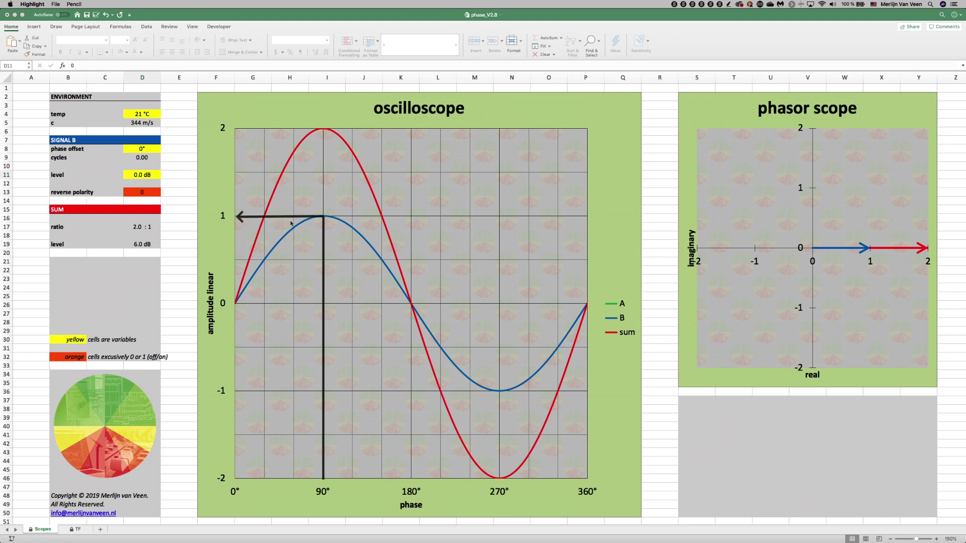
{"action": "left_click_drag", "start_coordinate": [319, 211], "coordinate": [320, 211]}
{"action": "left_click_drag", "start_coordinate": [323, 215], "coordinate": [325, 133]}
{"action": "left_click_drag", "start_coordinate": [324, 131], "coordinate": [238, 129]}
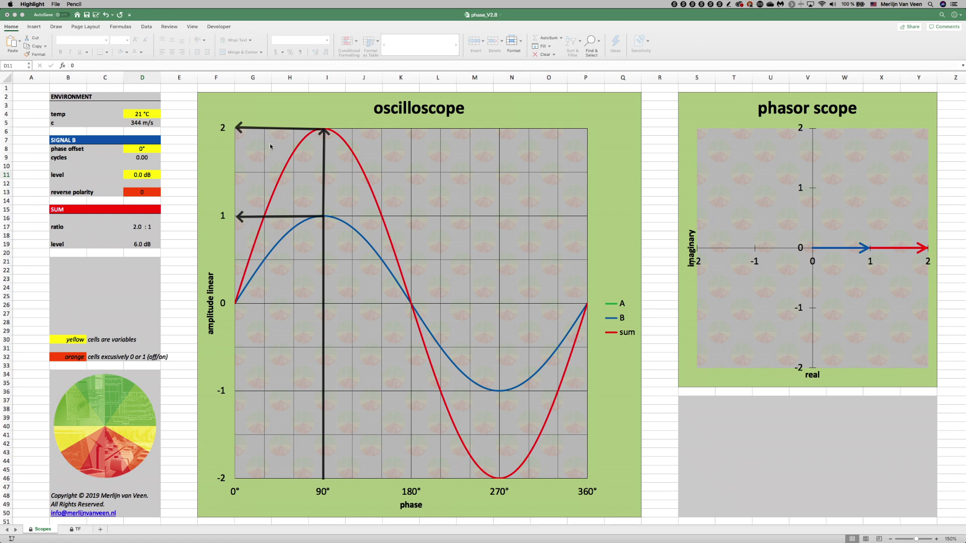
{"action": "left_click_drag", "start_coordinate": [212, 118], "coordinate": [214, 117]}
{"action": "left_click_drag", "start_coordinate": [210, 203], "coordinate": [215, 200]}
Step: Box the 2.0 : 1 ratio readout, the sum legend entry and phase offset cell D8
{"action": "left_click", "coordinate": [49, 221]}
{"action": "left_click_drag", "start_coordinate": [74, 235], "coordinate": [162, 236]}
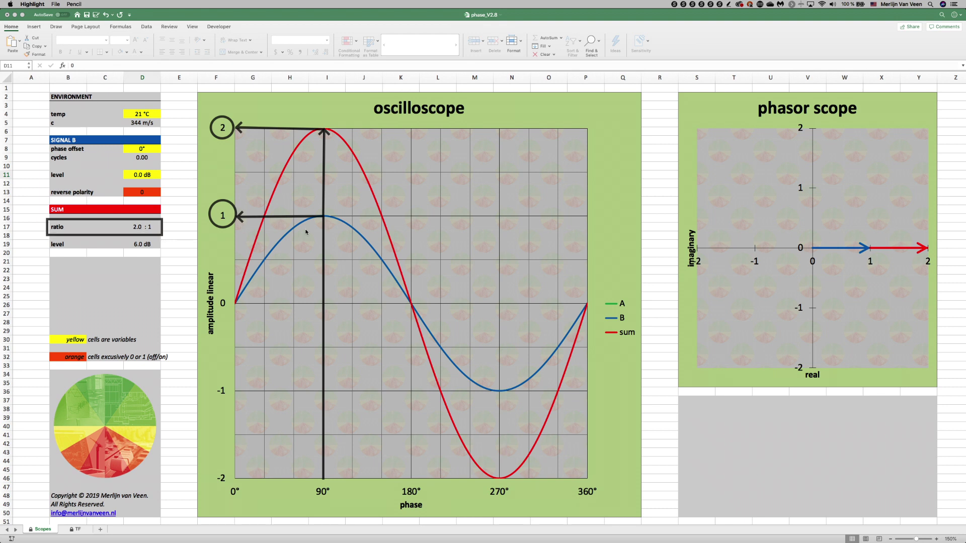
{"action": "left_click_drag", "start_coordinate": [601, 324], "coordinate": [639, 343]}
{"action": "mouse_move", "coordinate": [186, 227]}
{"action": "left_mouse_down"}
{"action": "mouse_move", "coordinate": [171, 227]}
{"action": "mouse_move", "coordinate": [173, 245]}
{"action": "mouse_move", "coordinate": [165, 246]}
{"action": "left_mouse_up"}
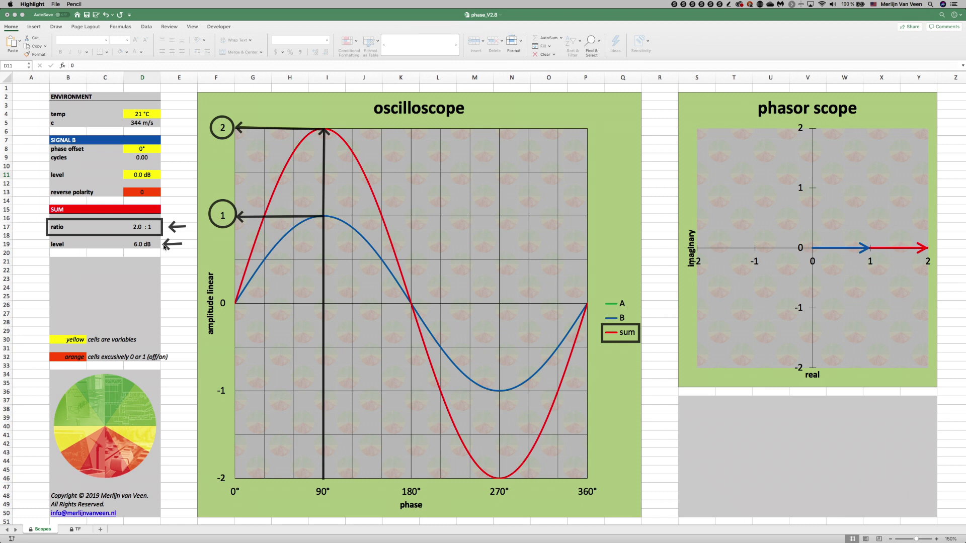
{"action": "mouse_move", "coordinate": [118, 142]}
{"action": "left_mouse_down"}
{"action": "mouse_move", "coordinate": [165, 159]}
{"action": "mouse_move", "coordinate": [166, 183]}
{"action": "left_mouse_up"}
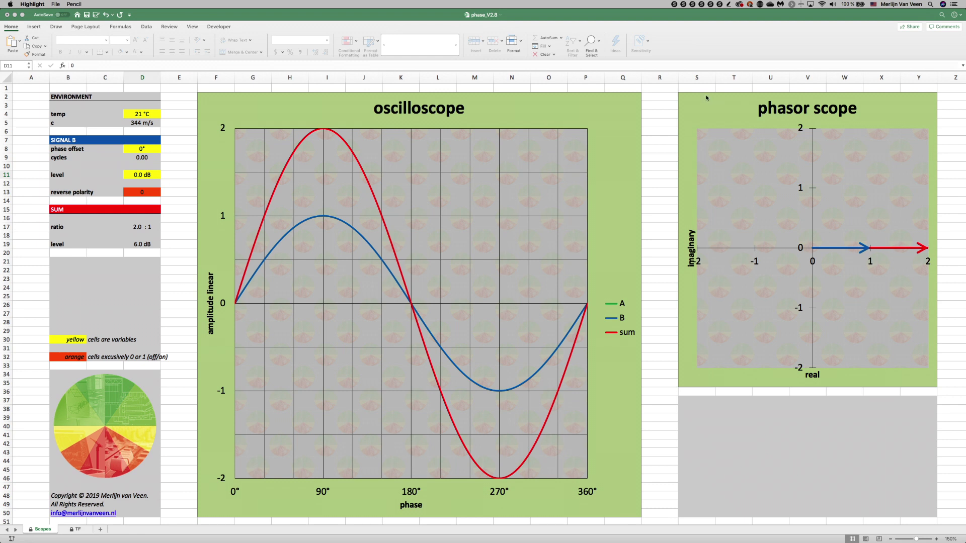
Step: Frame the phasor scope and label it 'portemaneau'
{"action": "mouse_move", "coordinate": [673, 89]}
{"action": "left_mouse_down"}
{"action": "mouse_move", "coordinate": [750, 177]}
{"action": "mouse_move", "coordinate": [826, 302]}
{"action": "mouse_move", "coordinate": [941, 394]}
{"action": "left_mouse_up"}
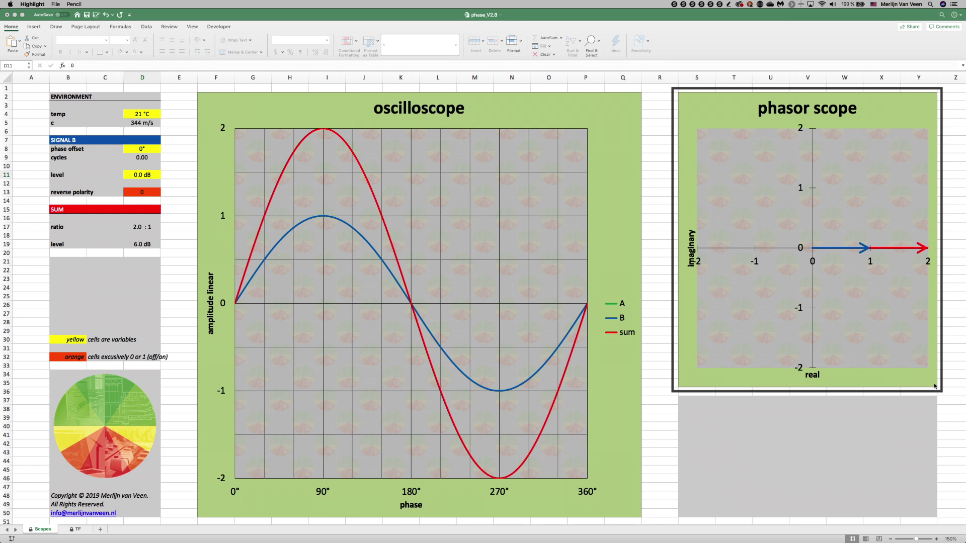
{"action": "left_click", "coordinate": [722, 183]}
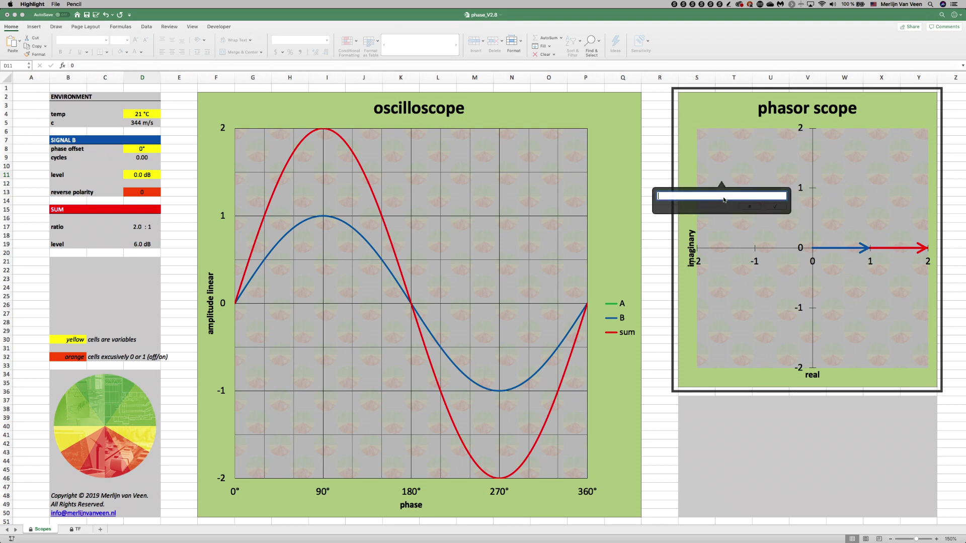
{"action": "type", "text": "portemaneua"}
{"action": "key", "text": "BackSpace"}
{"action": "key", "text": "BackSpace"}
{"action": "type", "text": "au"}
{"action": "key", "text": "Return"}
Step: Add 'phase vector' and 'phasor' labels and highlight the blue phasor arrow's direction
{"action": "left_click", "coordinate": [731, 229]}
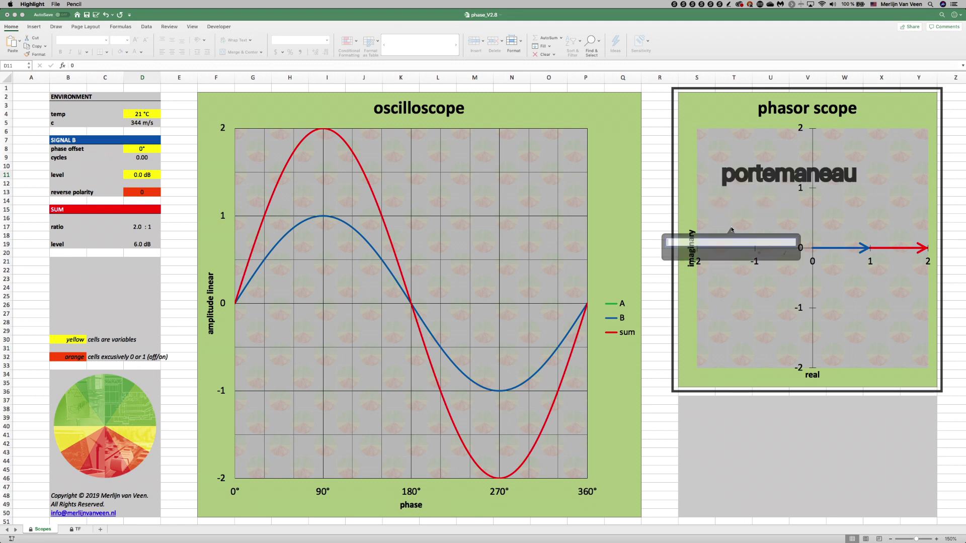
{"action": "type", "text": "phase vector"}
{"action": "key", "text": "Return"}
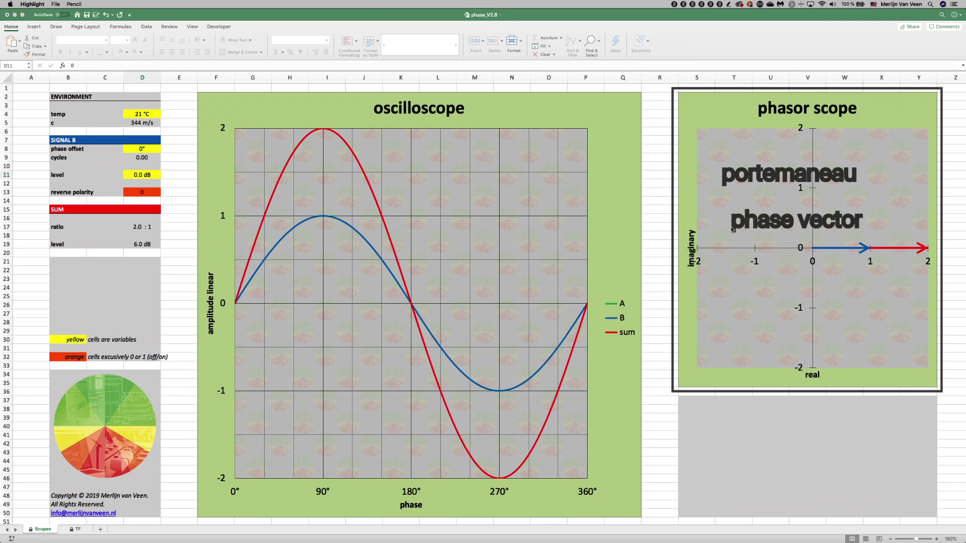
{"action": "left_click", "coordinate": [742, 313]}
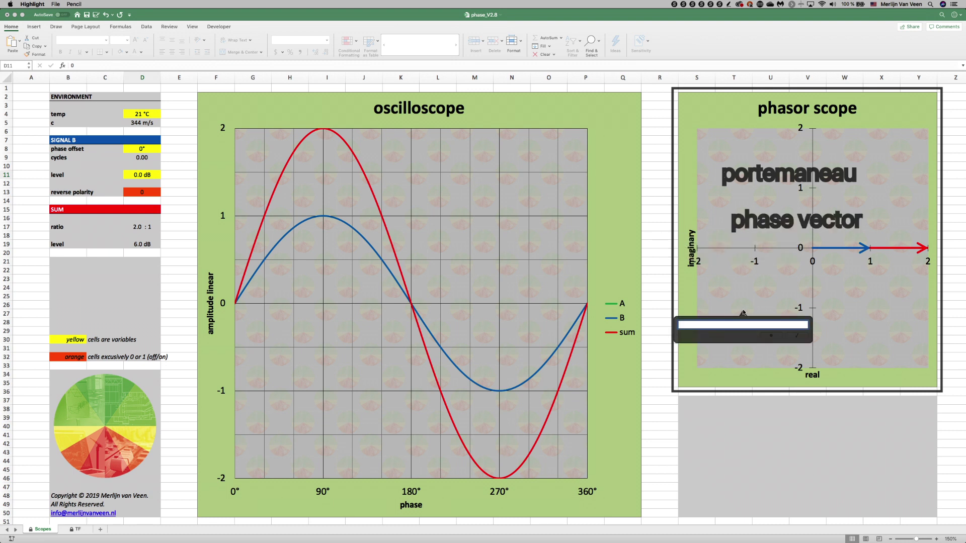
{"action": "type", "text": "phasor"}
{"action": "key", "text": "Return"}
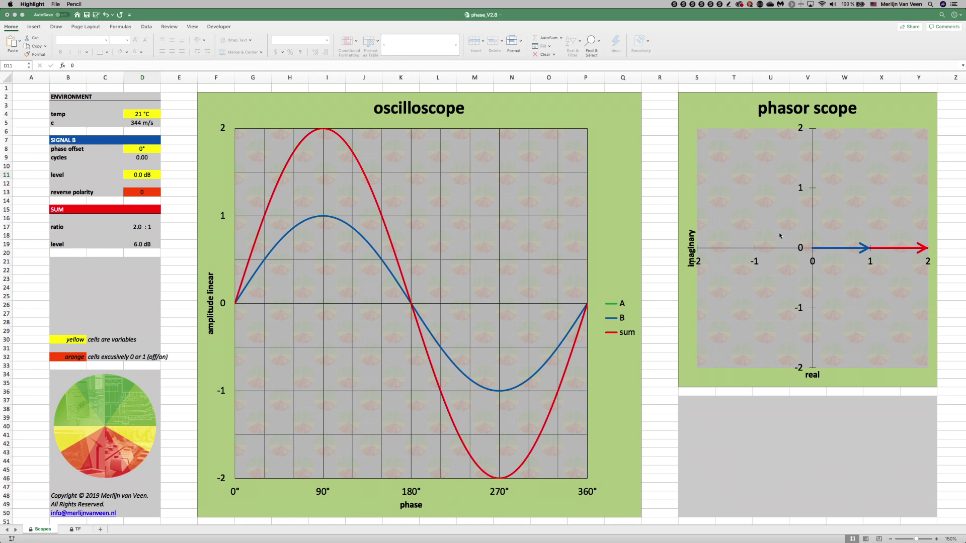
{"action": "left_click_drag", "start_coordinate": [818, 250], "coordinate": [865, 250]}
{"action": "left_click_drag", "start_coordinate": [815, 239], "coordinate": [930, 241]}
Step: Set signal B's phase offset in D8 back to 30°
{"action": "key", "text": "Up"}
{"action": "key", "text": "Up"}
{"action": "key", "text": "Up"}
{"action": "type", "text": "30"}
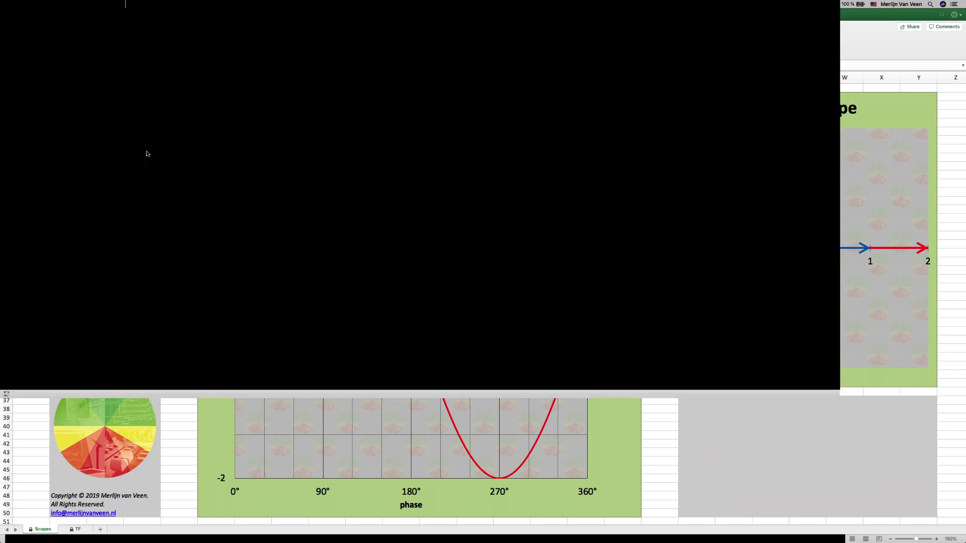
{"action": "key", "text": "Return"}
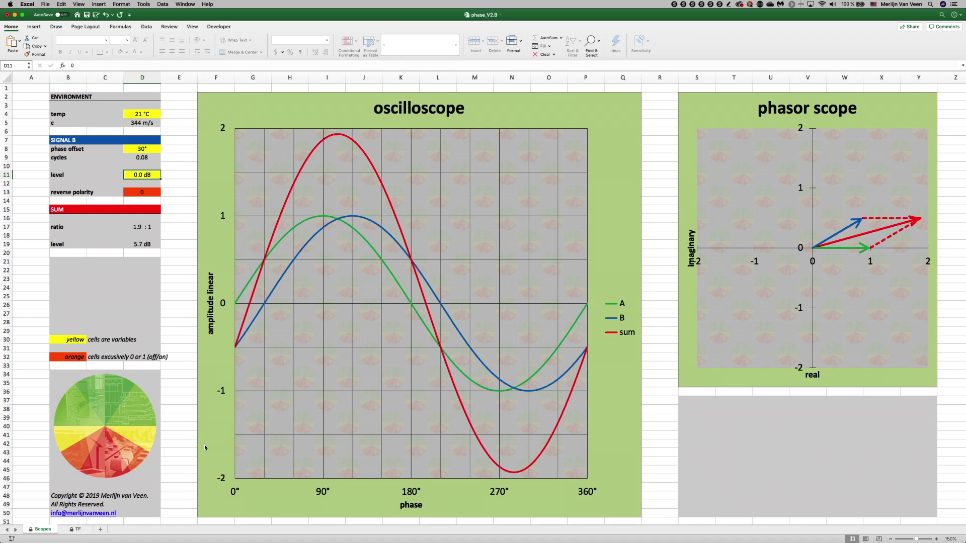
Step: Draw arrows from the green A curve to the blue B curve at the 0, 0.5 and 1 levels
{"action": "left_click_drag", "start_coordinate": [235, 480], "coordinate": [587, 479]}
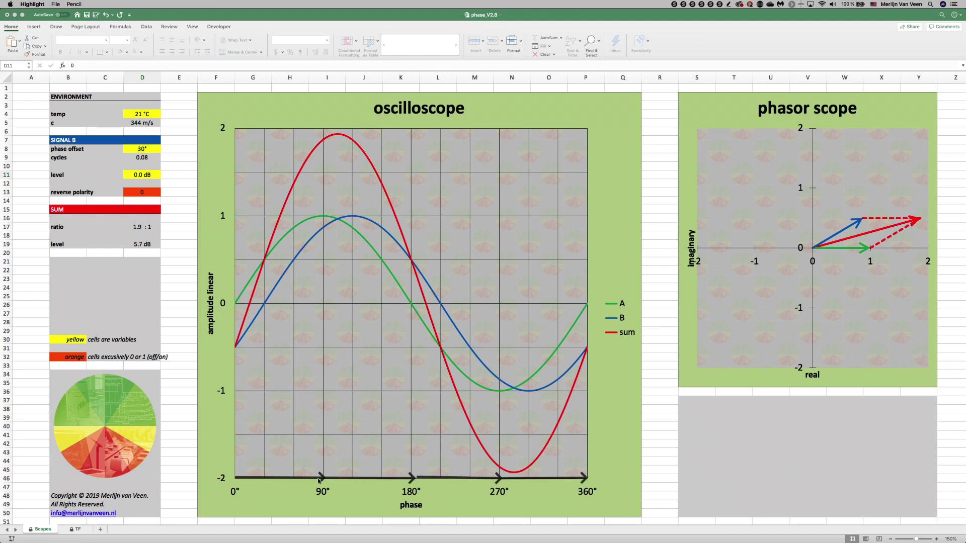
{"action": "left_click_drag", "start_coordinate": [237, 462], "coordinate": [321, 463]}
{"action": "key", "text": "Escape"}
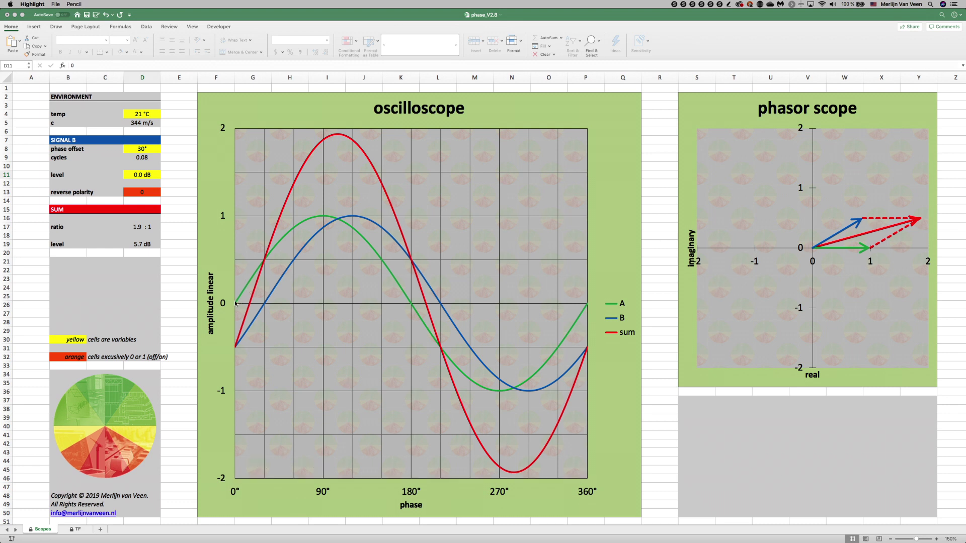
{"action": "left_click_drag", "start_coordinate": [247, 305], "coordinate": [267, 305]}
{"action": "left_click_drag", "start_coordinate": [262, 260], "coordinate": [297, 260]}
{"action": "mouse_move", "coordinate": [325, 217]}
{"action": "left_mouse_down"}
{"action": "mouse_move", "coordinate": [354, 216]}
{"action": "mouse_move", "coordinate": [374, 245]}
{"action": "mouse_move", "coordinate": [397, 246]}
{"action": "mouse_move", "coordinate": [427, 278]}
{"action": "left_mouse_up"}
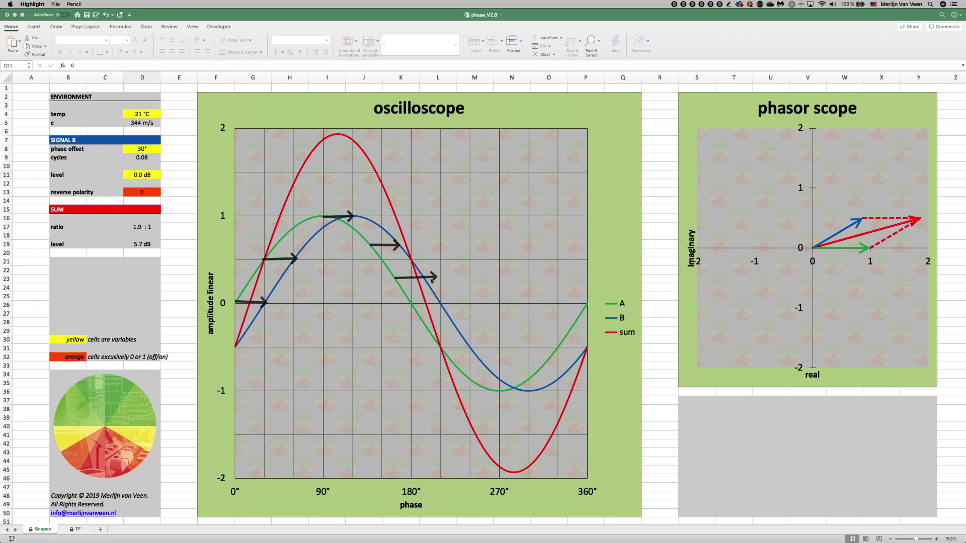
Step: Draw more A-to-B shift arrows across the rest of the oscilloscope cycle
{"action": "left_click", "coordinate": [423, 322]}
{"action": "left_click_drag", "start_coordinate": [424, 322], "coordinate": [452, 327]}
{"action": "left_click_drag", "start_coordinate": [454, 363], "coordinate": [482, 362]}
{"action": "left_click_drag", "start_coordinate": [477, 358], "coordinate": [535, 391]}
{"action": "left_click_drag", "start_coordinate": [531, 388], "coordinate": [534, 391]}
{"action": "left_click_drag", "start_coordinate": [534, 391], "coordinate": [530, 396]}
{"action": "left_click", "coordinate": [559, 349]}
{"action": "left_click_drag", "start_coordinate": [559, 349], "coordinate": [587, 350]}
{"action": "left_click_drag", "start_coordinate": [583, 346], "coordinate": [588, 350]}
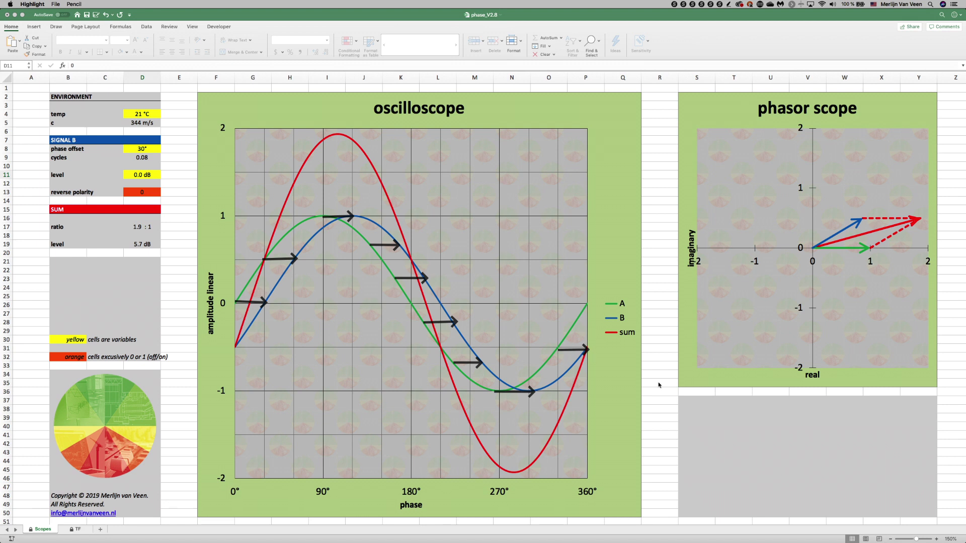
Step: Circle the 30° value in D8, then draw an arc between the A and B phasors and trace the B vector
{"action": "mouse_move", "coordinate": [115, 135]}
{"action": "left_mouse_down"}
{"action": "mouse_move", "coordinate": [158, 160]}
{"action": "mouse_move", "coordinate": [119, 135]}
{"action": "left_mouse_up"}
{"action": "mouse_move", "coordinate": [849, 250]}
{"action": "left_mouse_down"}
{"action": "mouse_move", "coordinate": [845, 236]}
{"action": "mouse_move", "coordinate": [850, 244]}
{"action": "left_mouse_up"}
{"action": "key", "text": "super+z"}
{"action": "mouse_move", "coordinate": [854, 250]}
{"action": "left_mouse_down"}
{"action": "mouse_move", "coordinate": [847, 228]}
{"action": "mouse_move", "coordinate": [854, 236]}
{"action": "mouse_move", "coordinate": [828, 249]}
{"action": "mouse_move", "coordinate": [869, 250]}
{"action": "mouse_move", "coordinate": [850, 226]}
{"action": "mouse_move", "coordinate": [861, 218]}
{"action": "left_mouse_up"}
{"action": "left_click_drag", "start_coordinate": [855, 217], "coordinate": [858, 224]}
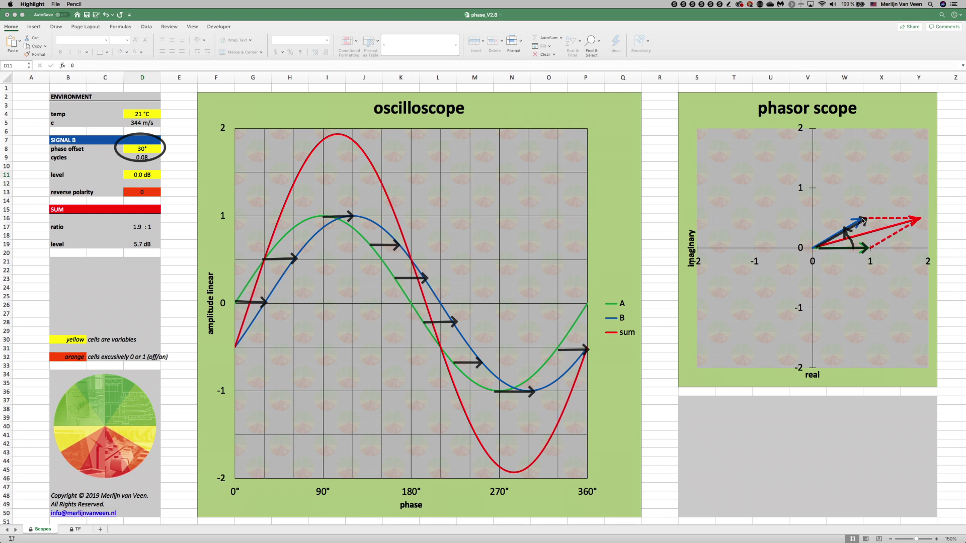
Step: Label the phasor angle '30°', trace the dashed line from B's tip to the sum, then clear all annotations
{"action": "left_click", "coordinate": [837, 284]}
{"action": "type", "text": "30°"}
{"action": "key", "text": "Return"}
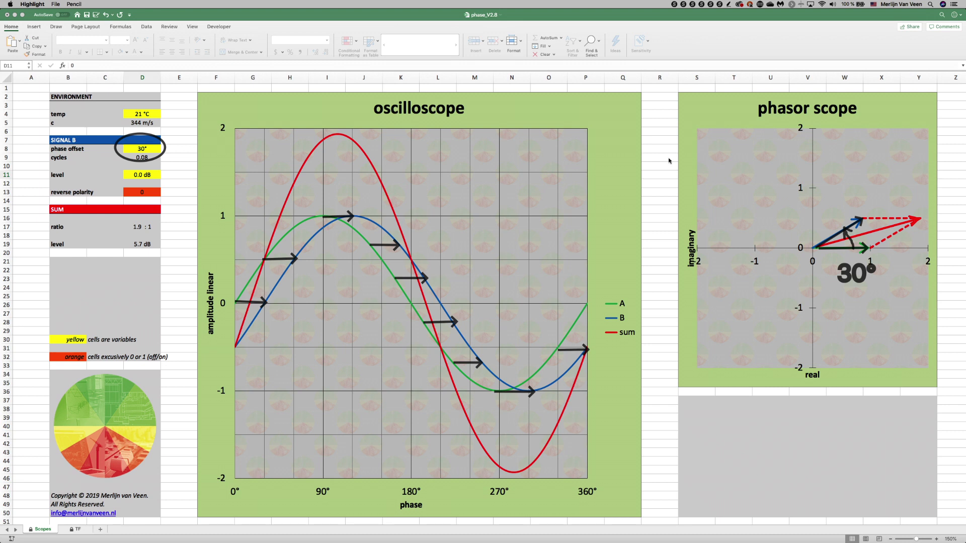
{"action": "mouse_move", "coordinate": [865, 219]}
{"action": "left_mouse_down"}
{"action": "mouse_move", "coordinate": [921, 219]}
{"action": "mouse_move", "coordinate": [864, 248]}
{"action": "mouse_move", "coordinate": [872, 248]}
{"action": "mouse_move", "coordinate": [868, 232]}
{"action": "mouse_move", "coordinate": [919, 220]}
{"action": "left_mouse_up"}
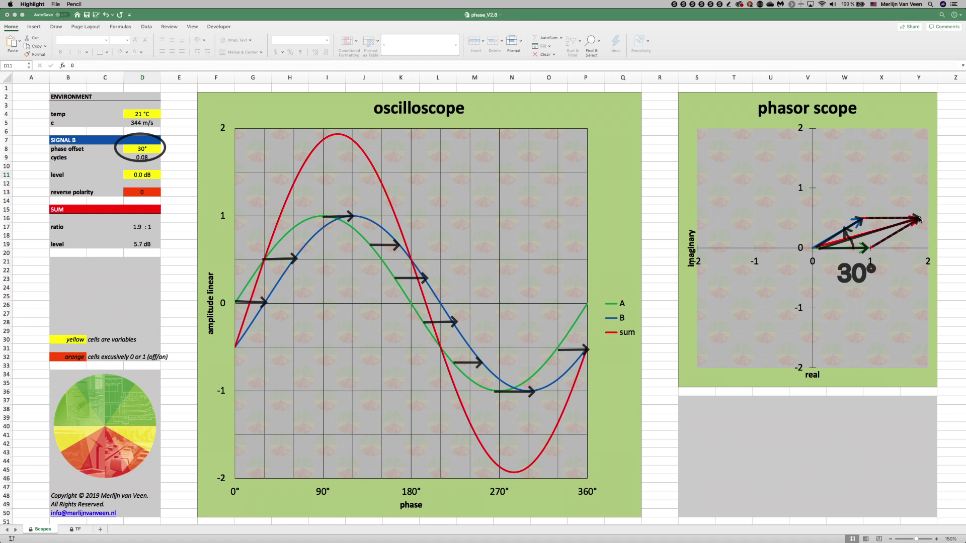
{"action": "key", "text": "Escape"}
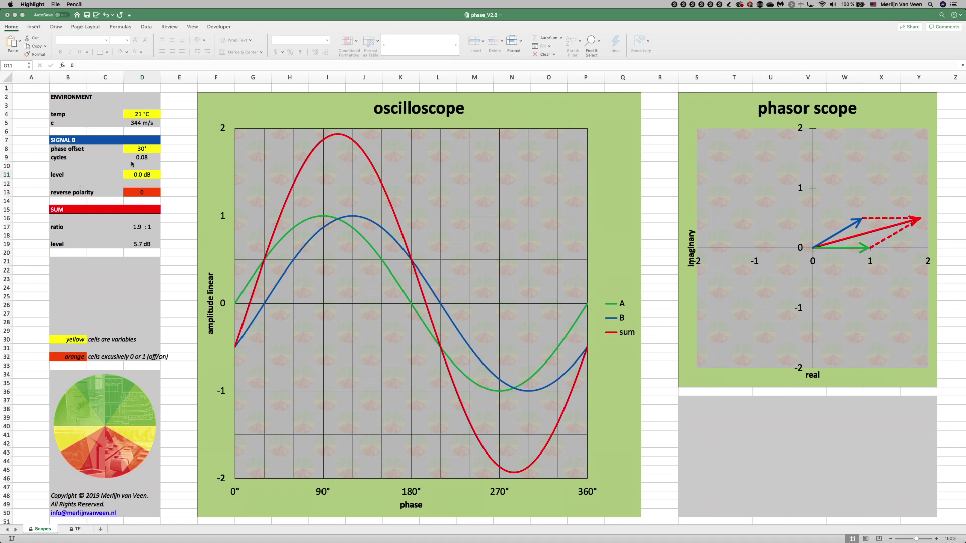
Step: Circle the 30° offset in D8 and the blue B vector, then set D8 to 0°
{"action": "mouse_move", "coordinate": [121, 142]}
{"action": "left_mouse_down"}
{"action": "mouse_move", "coordinate": [116, 149]}
{"action": "mouse_move", "coordinate": [160, 160]}
{"action": "mouse_move", "coordinate": [164, 144]}
{"action": "left_mouse_up"}
{"action": "mouse_move", "coordinate": [845, 233]}
{"action": "left_mouse_down"}
{"action": "mouse_move", "coordinate": [832, 217]}
{"action": "mouse_move", "coordinate": [798, 220]}
{"action": "mouse_move", "coordinate": [785, 243]}
{"action": "mouse_move", "coordinate": [788, 272]}
{"action": "mouse_move", "coordinate": [820, 277]}
{"action": "mouse_move", "coordinate": [838, 257]}
{"action": "mouse_move", "coordinate": [850, 261]}
{"action": "left_mouse_up"}
{"action": "left_click", "coordinate": [143, 149]}
{"action": "type", "text": "0"}
{"action": "key", "text": "Return"}
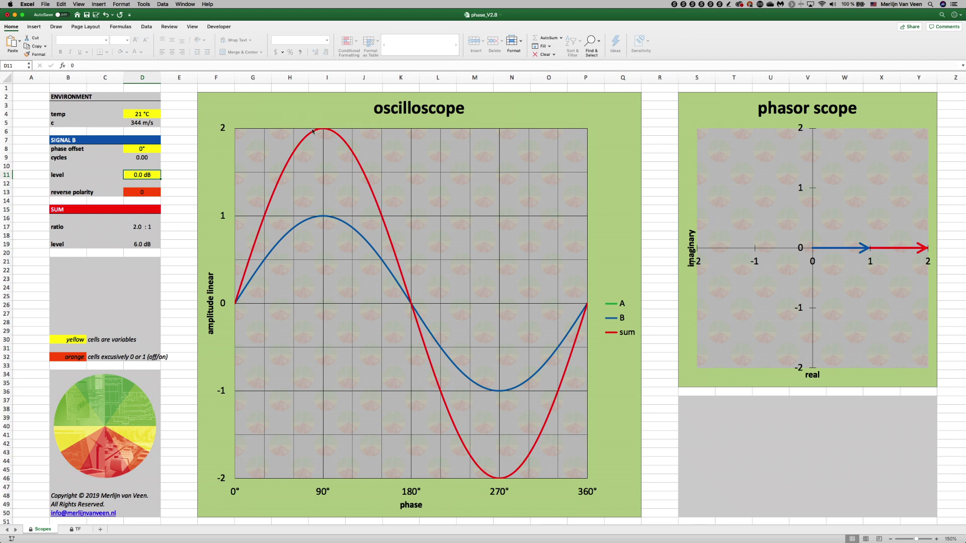
{"action": "left_click_drag", "start_coordinate": [327, 130], "coordinate": [238, 130]}
{"action": "left_click_drag", "start_coordinate": [326, 217], "coordinate": [240, 216]}
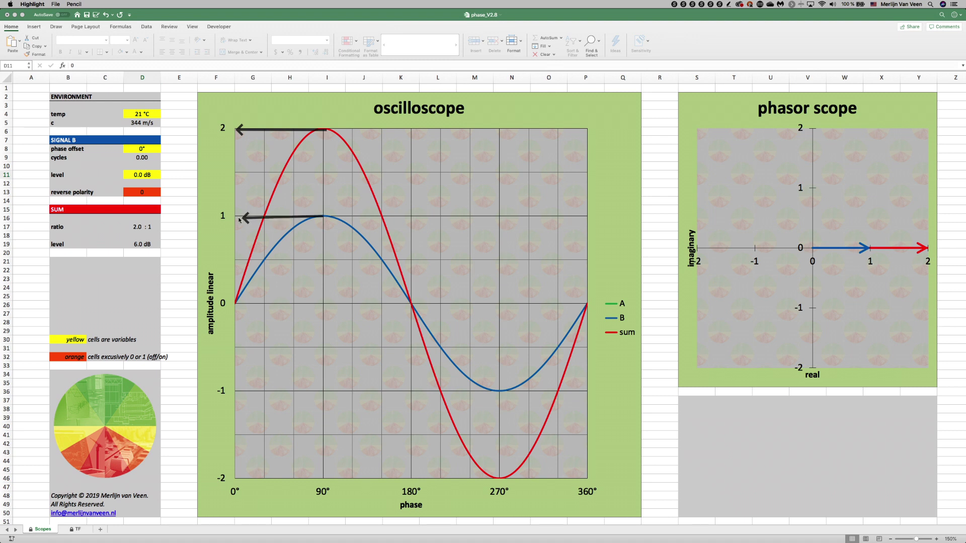
{"action": "left_click", "coordinate": [206, 177]}
{"action": "type", "text": "2x"}
{"action": "key", "text": "Return"}
{"action": "mouse_move", "coordinate": [196, 188]}
{"action": "left_mouse_down"}
{"action": "mouse_move", "coordinate": [142, 232]}
{"action": "mouse_move", "coordinate": [158, 219]}
{"action": "mouse_move", "coordinate": [161, 257]}
{"action": "left_mouse_up"}
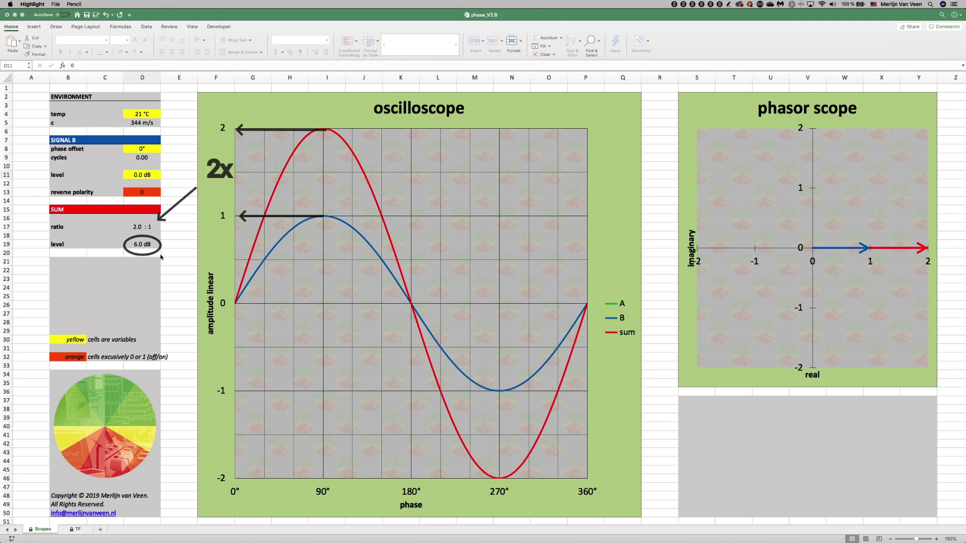
{"action": "key", "text": "Escape"}
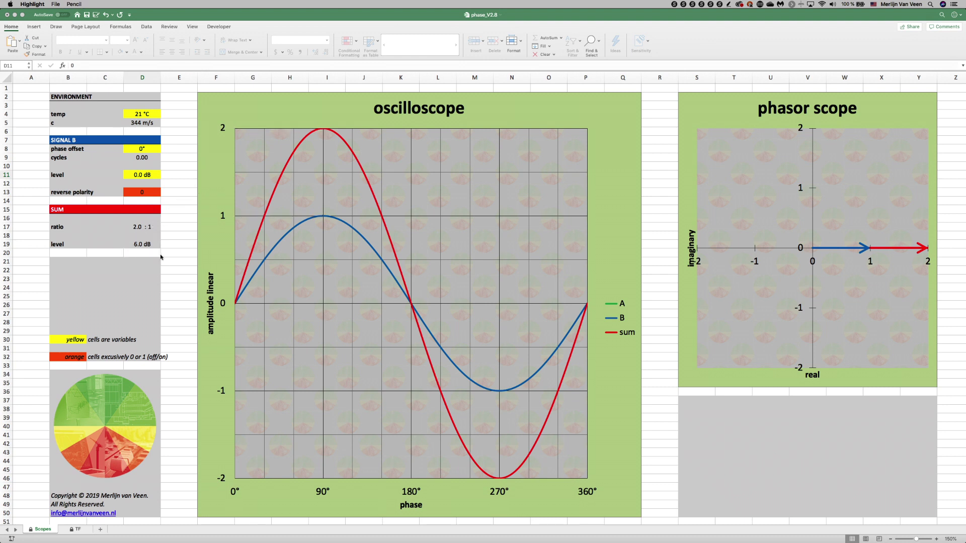
Step: Step signal B's phase offset in D8 through 10°, 20° and 30°
{"action": "left_click", "coordinate": [147, 149]}
{"action": "type", "text": "10"}
{"action": "key", "text": "Return"}
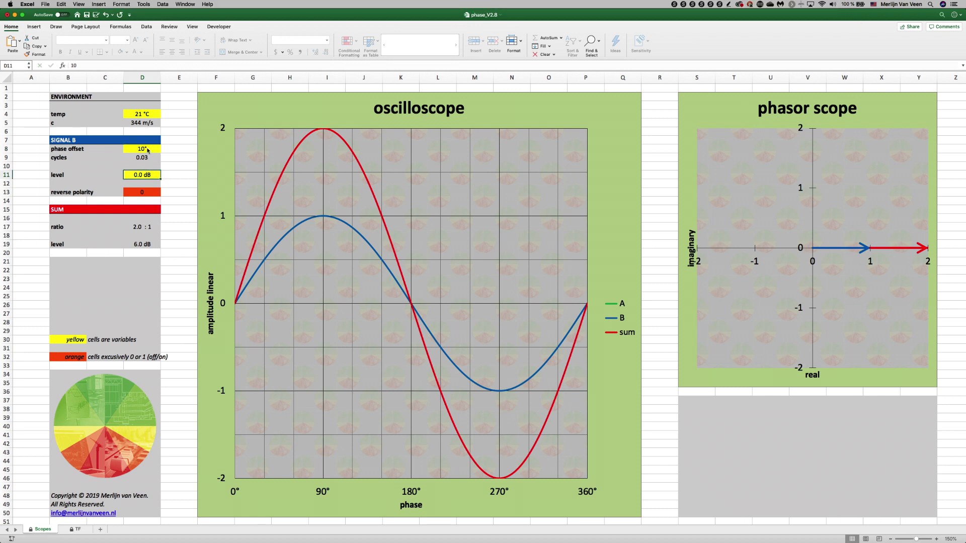
{"action": "left_click", "coordinate": [147, 150]}
{"action": "type", "text": "20"}
{"action": "key", "text": "Return"}
{"action": "left_click", "coordinate": [147, 149]}
{"action": "type", "text": "30"}
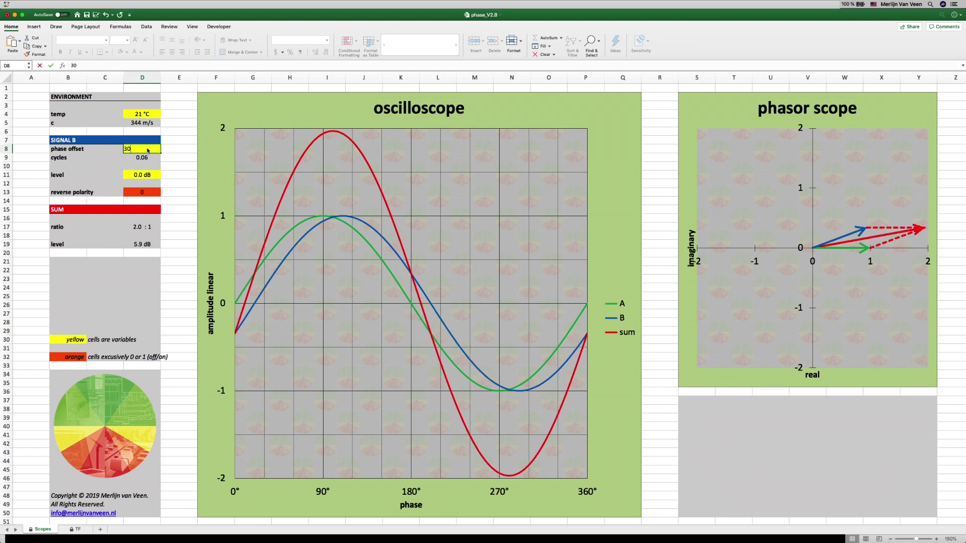
{"action": "key", "text": "Return"}
Step: Continue the D8 phase offset through 40° and 50°, ending at 55°
{"action": "left_click", "coordinate": [147, 150]}
{"action": "type", "text": "40"}
{"action": "key", "text": "Return"}
{"action": "left_click", "coordinate": [147, 149]}
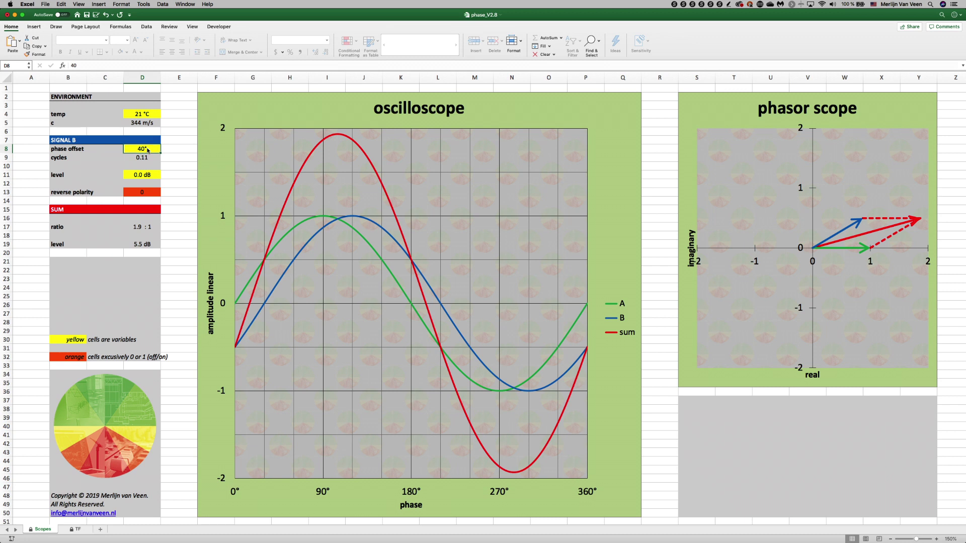
{"action": "type", "text": "50"}
{"action": "key", "text": "Return"}
{"action": "left_click", "coordinate": [147, 150]}
{"action": "type", "text": "55"}
{"action": "key", "text": "Return"}
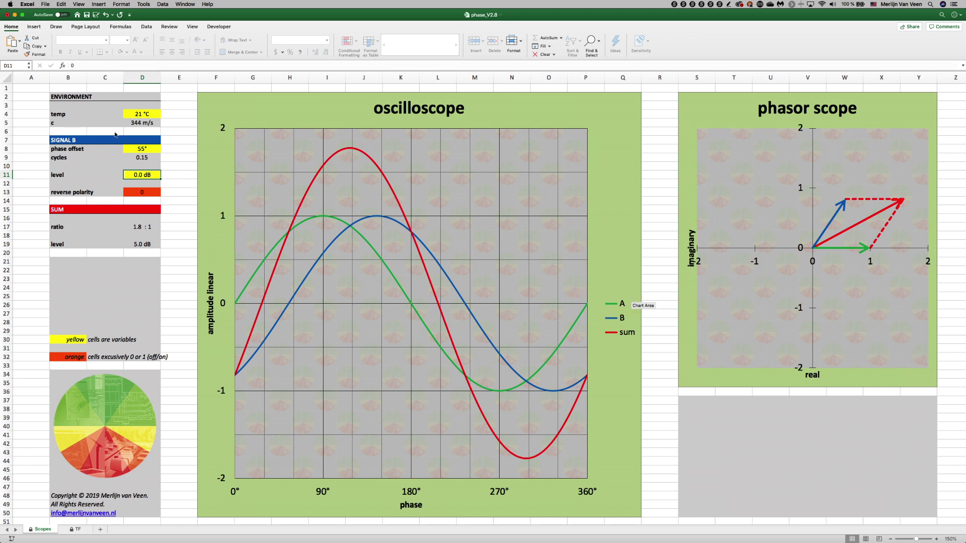
Step: Draw an arc from the A vector to the B vector on the phasor scope and label it 55°
{"action": "mouse_move", "coordinate": [850, 250]}
{"action": "left_mouse_down"}
{"action": "mouse_move", "coordinate": [831, 221]}
{"action": "mouse_move", "coordinate": [833, 232]}
{"action": "mouse_move", "coordinate": [842, 220]}
{"action": "left_mouse_up"}
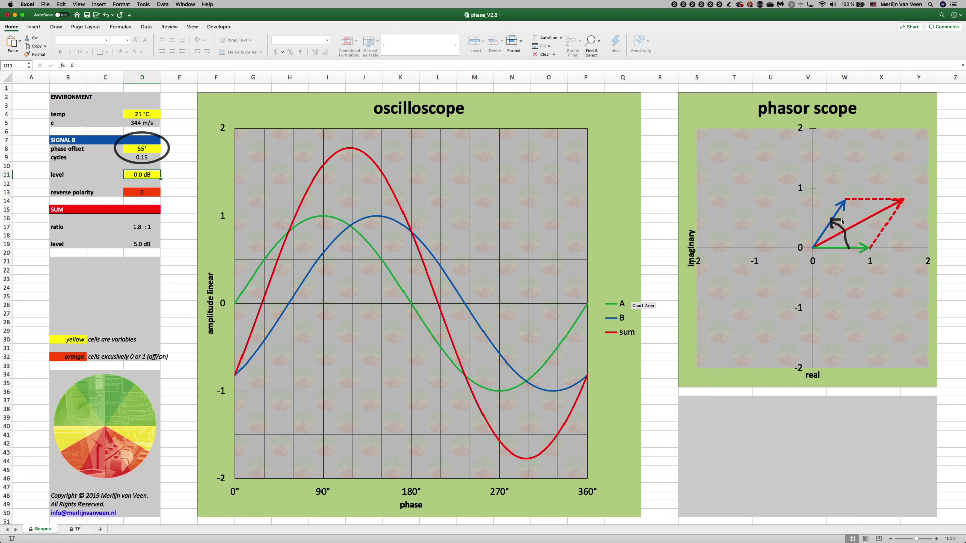
{"action": "left_click", "coordinate": [840, 278]}
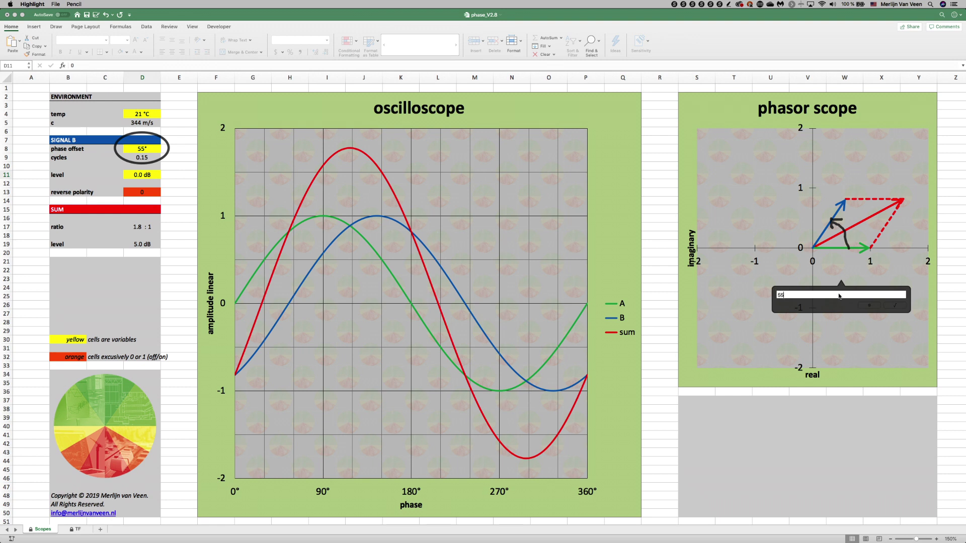
{"action": "key", "text": "Return"}
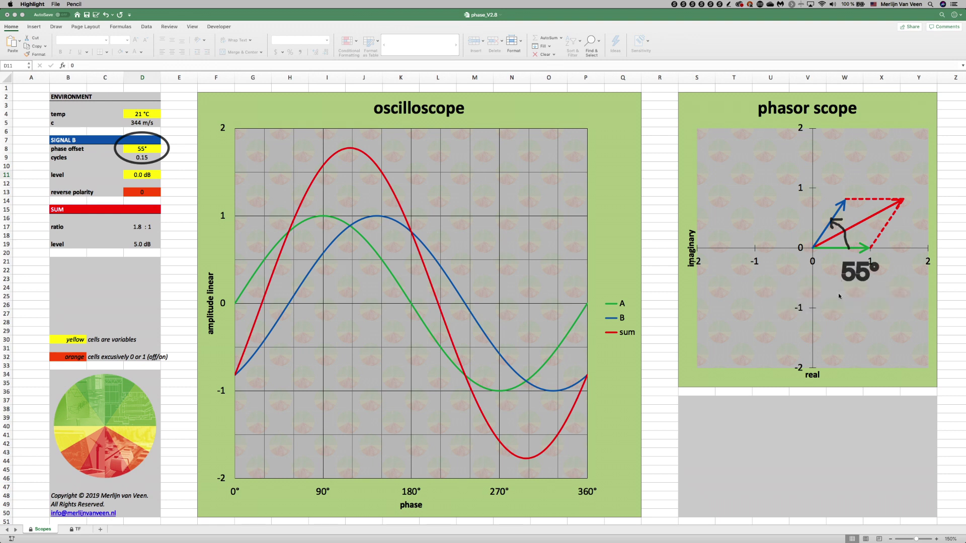